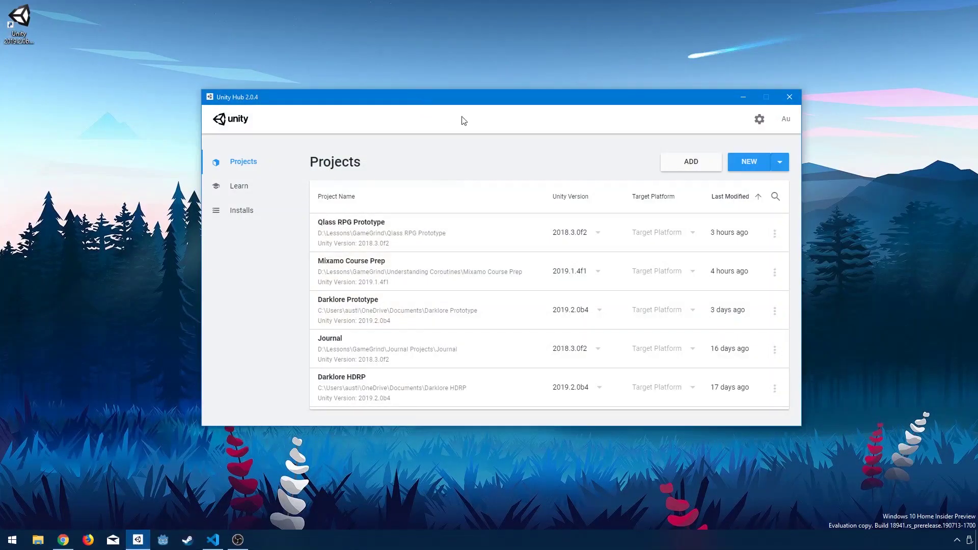
Show the installed editor versions, such as 2019.2.0b10, for a new project
left_click(778, 162)
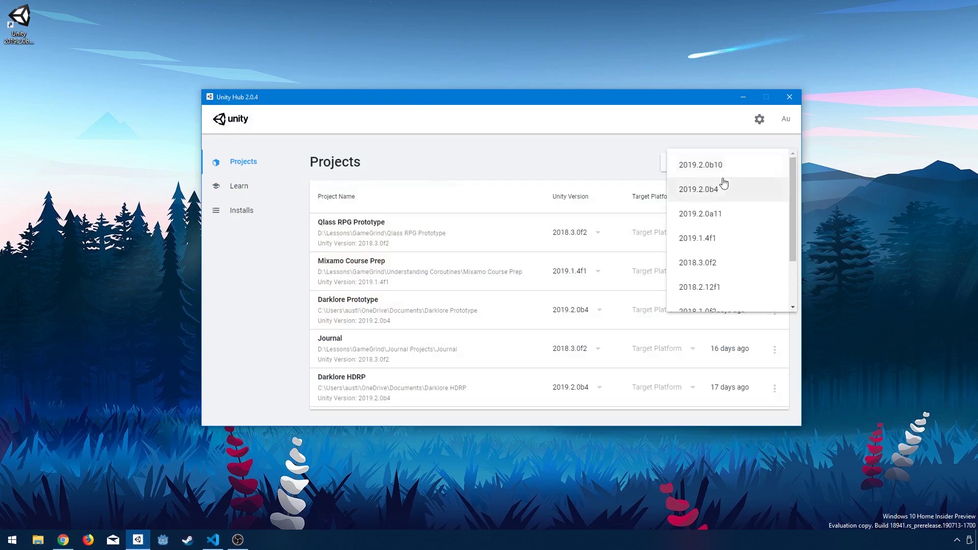
Create a 3D project named 'Humanoid Animation Course' with Unity 2019.2.0b10
left_click(695, 166)
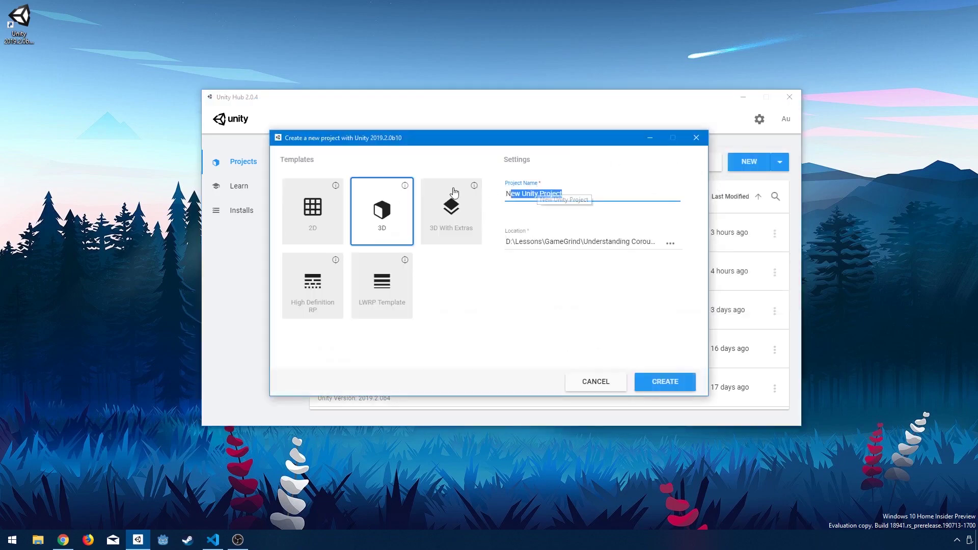
type("Humanoid Ania")
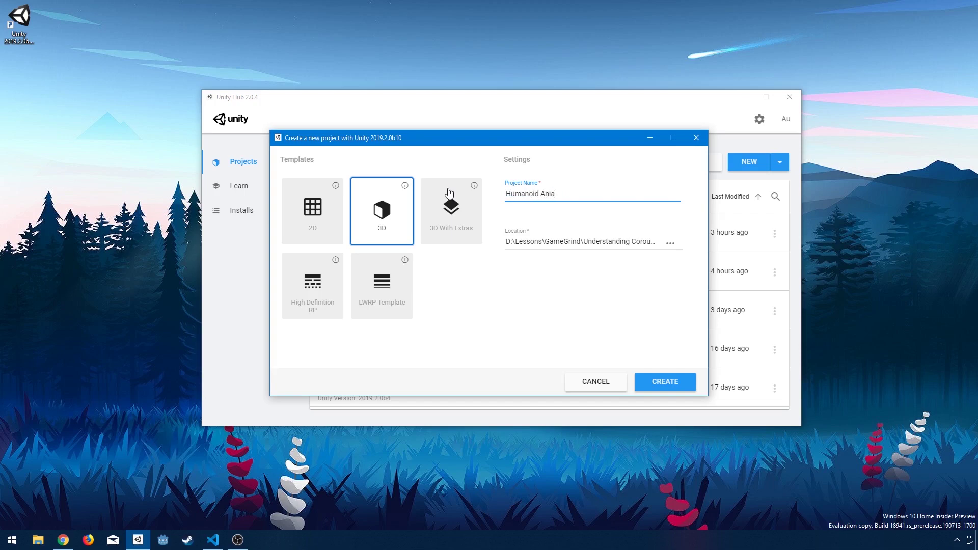
key("BackSpace")
type("mation Course")
left_click(652, 383)
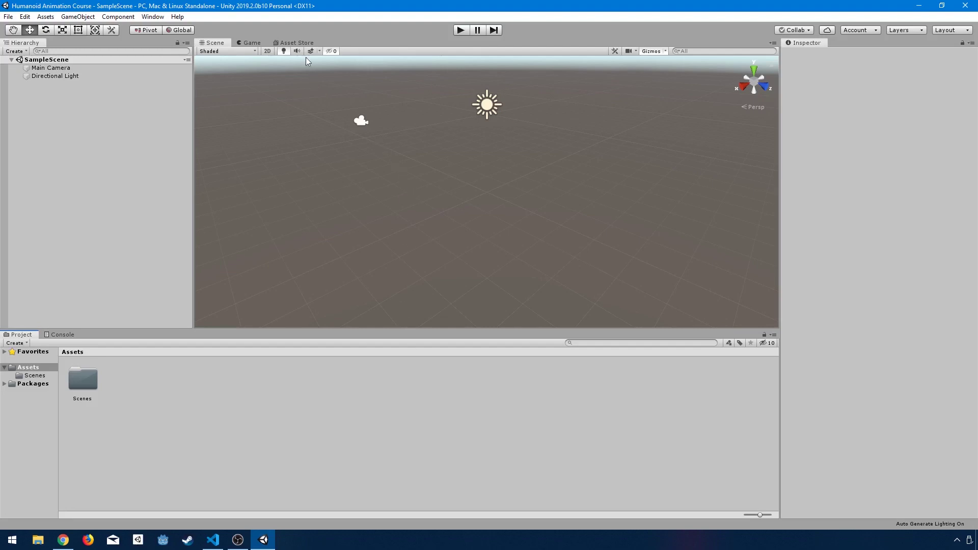
Load the Asset Store storefront inside the editor, briefly checking the Layout options
left_click(294, 44)
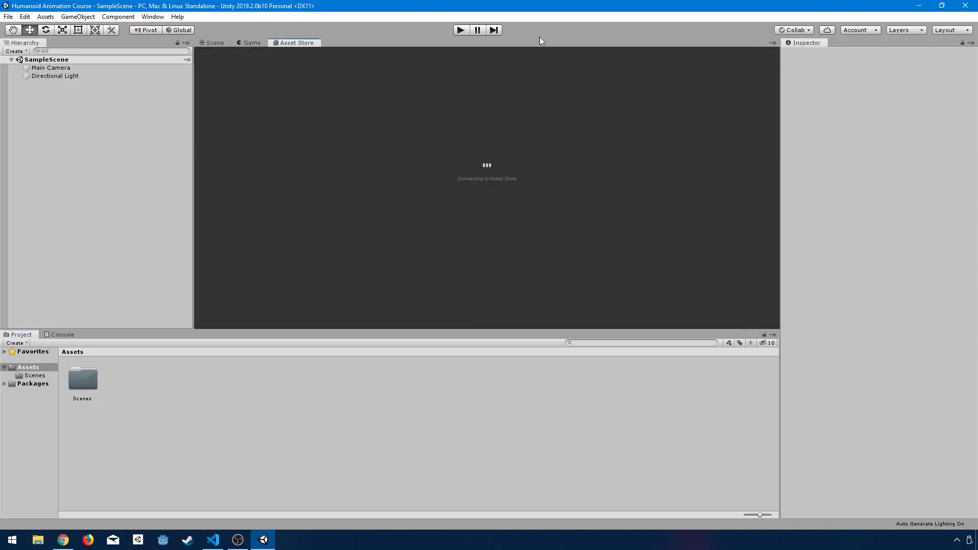
left_click(950, 30)
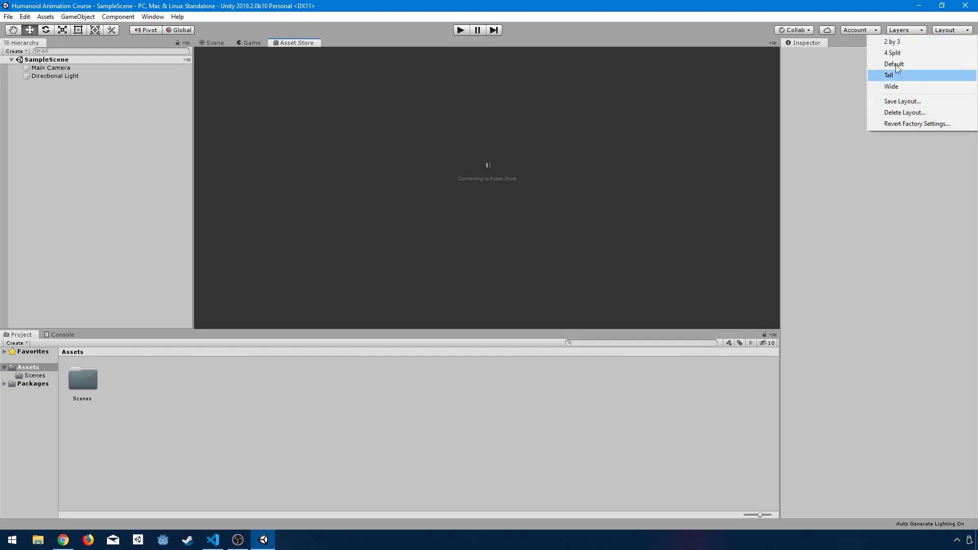
left_click(860, 254)
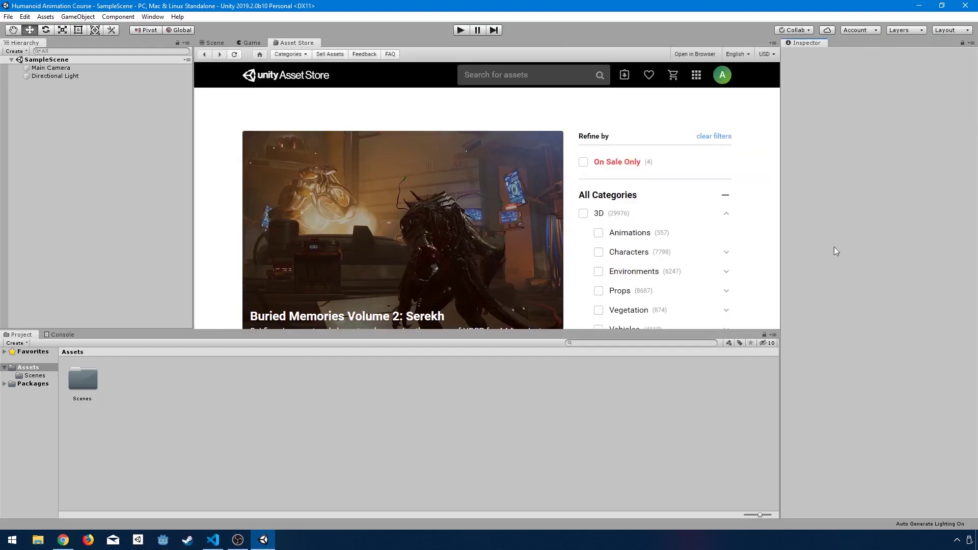
Search the Asset Store for 'standard assets' and import the Standard Assets package
left_click(500, 78)
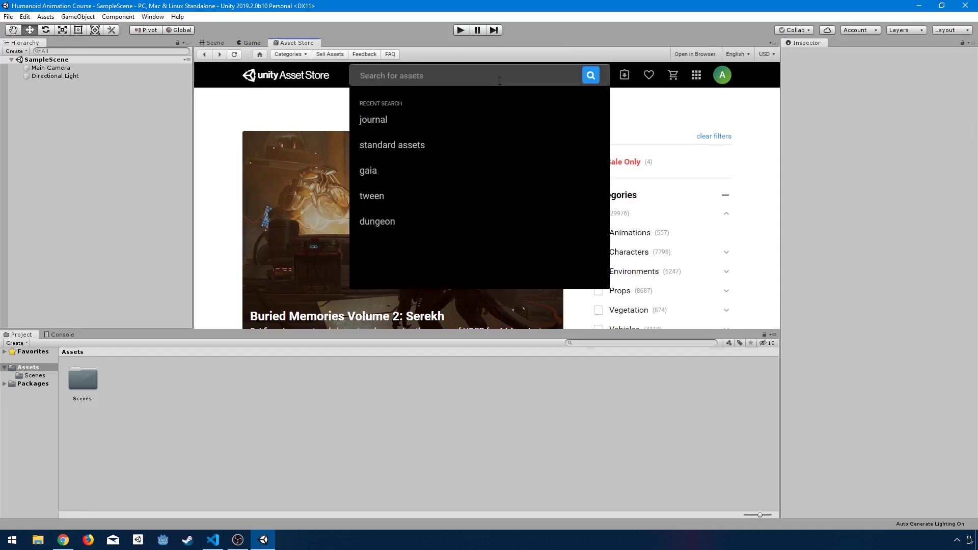
type("stand")
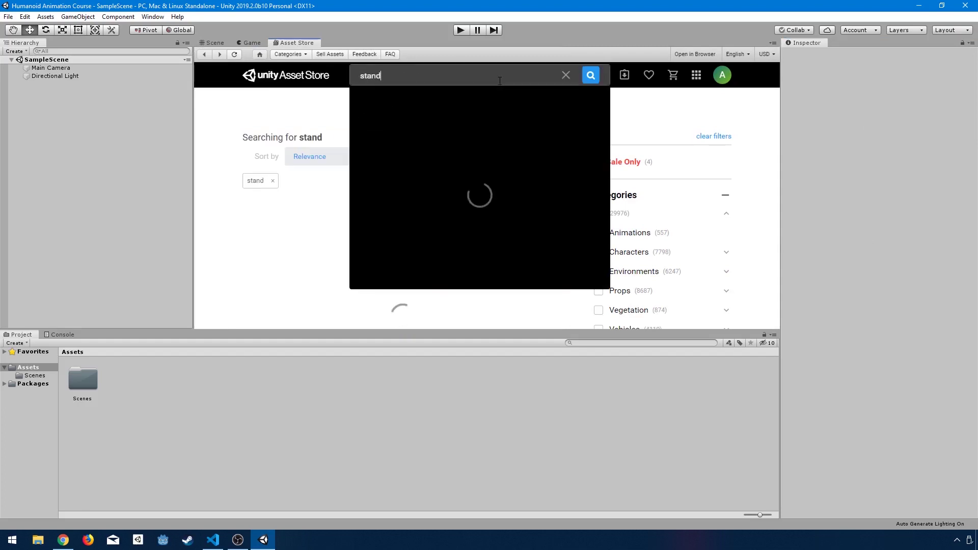
type("ard assets")
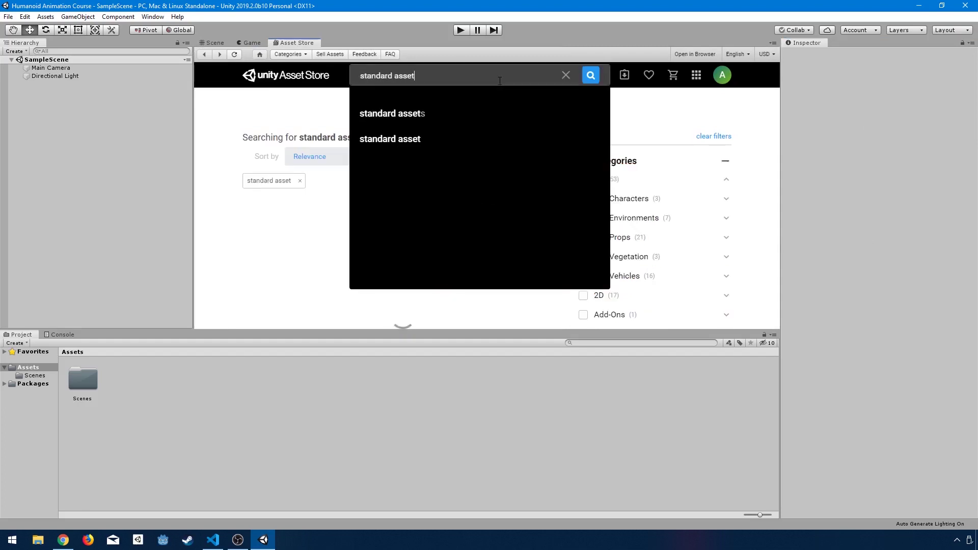
left_click(434, 108)
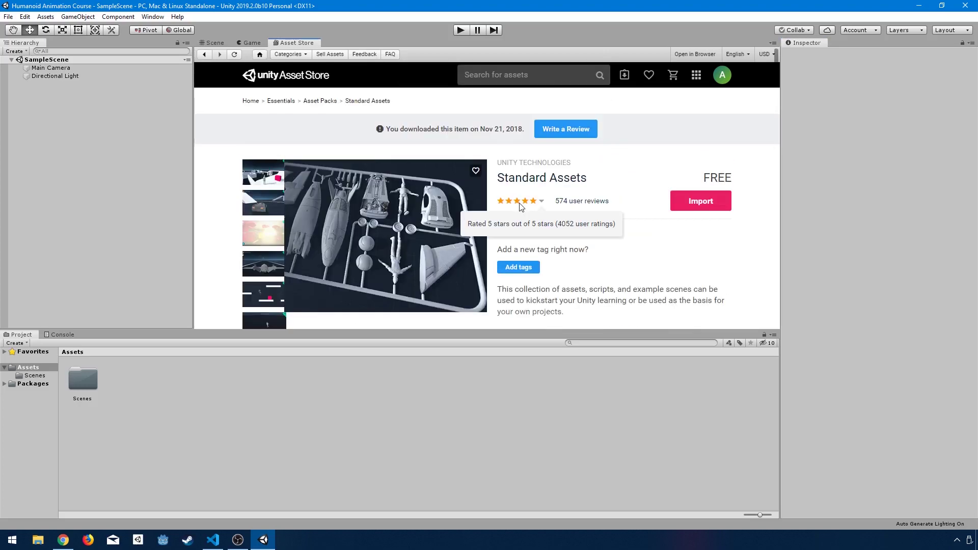
scroll(586, 231, "down", 5)
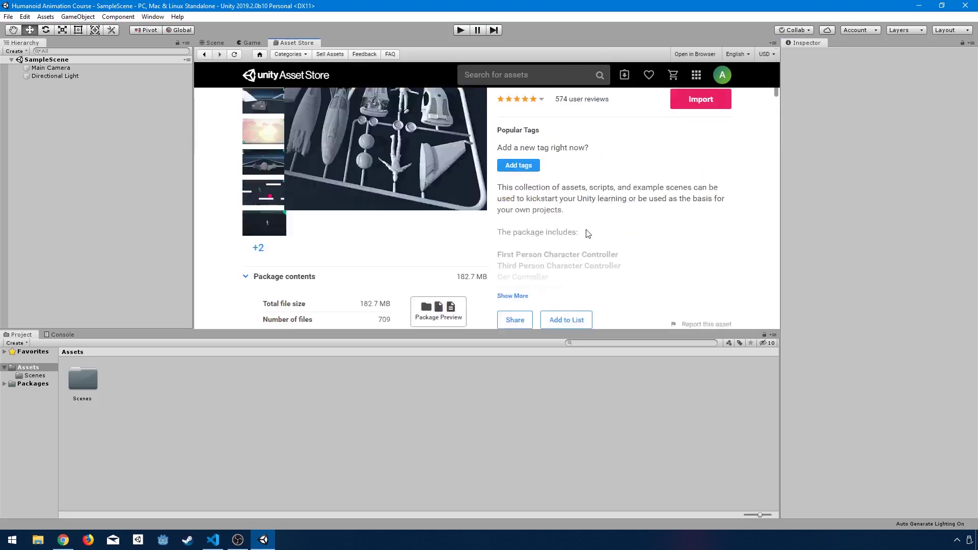
scroll(569, 226, "up", 5)
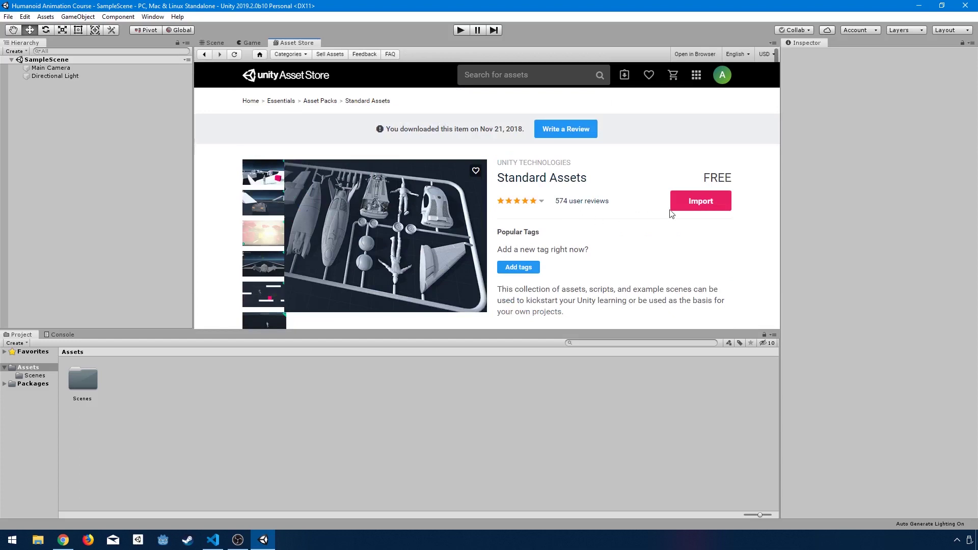
left_click(692, 204)
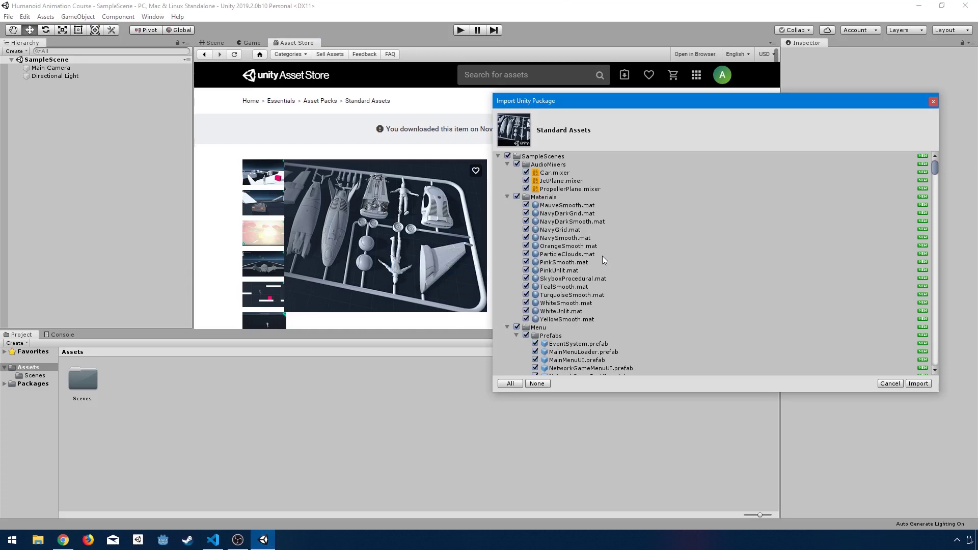
Review the Standard Assets file list and import all files into the project
scroll(627, 190, "down", 10)
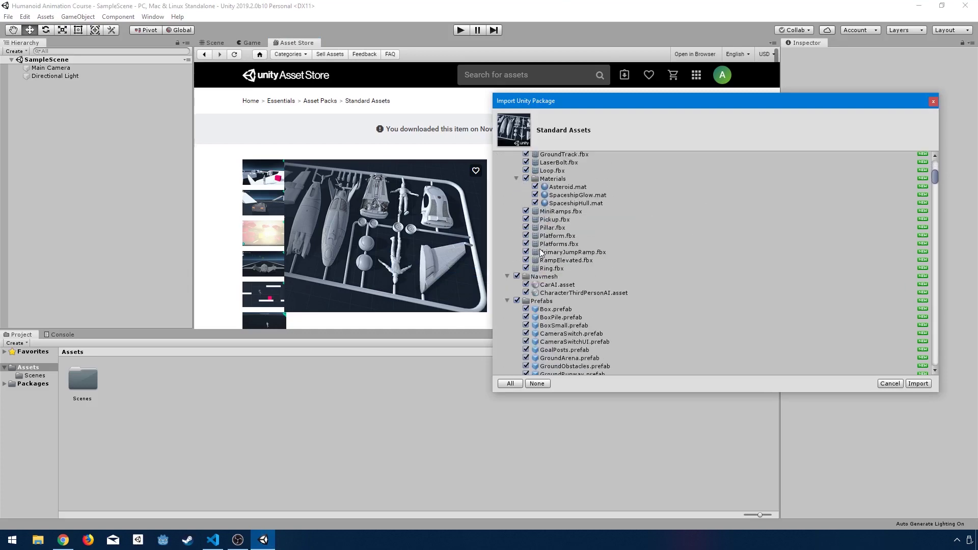
scroll(541, 252, "down", 3)
scroll(541, 253, "up", 12)
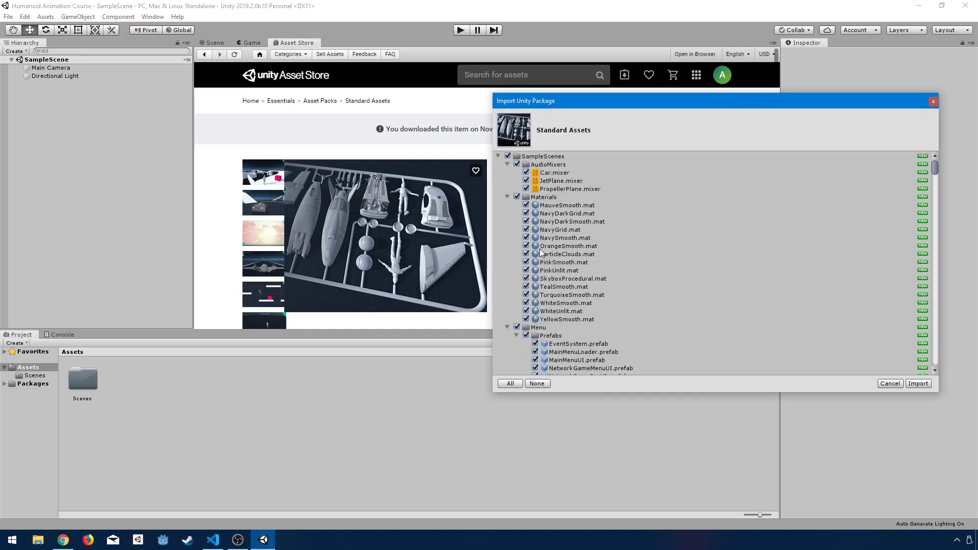
left_click(918, 384)
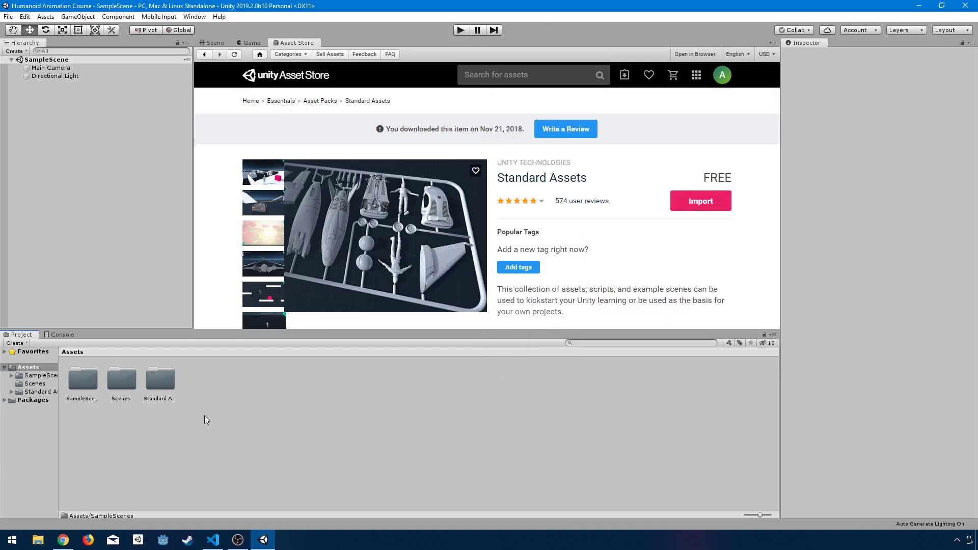
Browse to Standard Assets > Characters > ThirdPersonCharacter > Models and expand the Ethan model
left_click(86, 388)
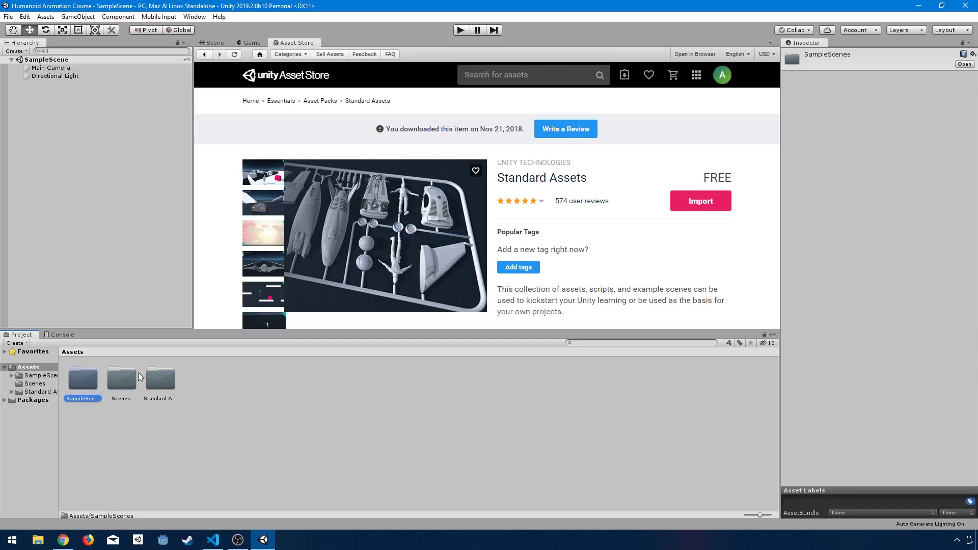
double_click(124, 383)
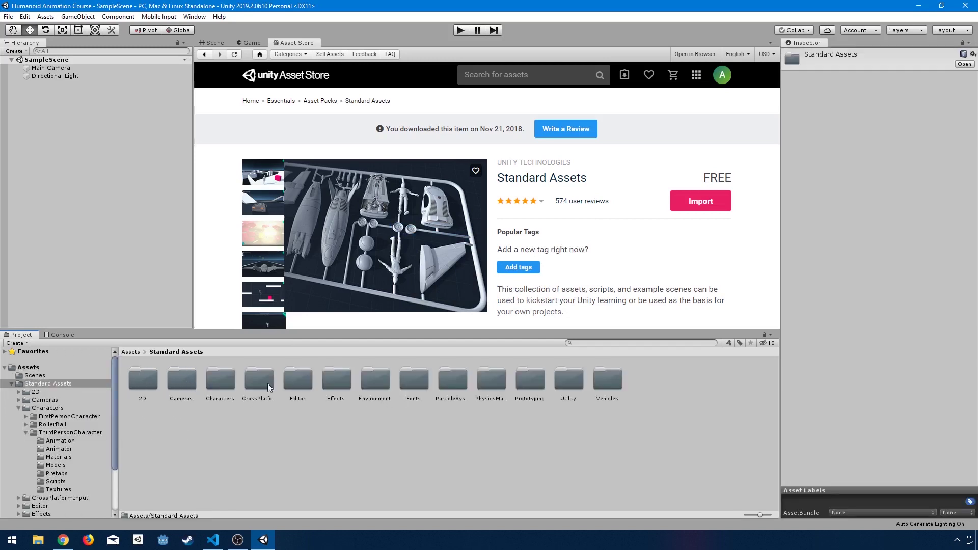
double_click(212, 378)
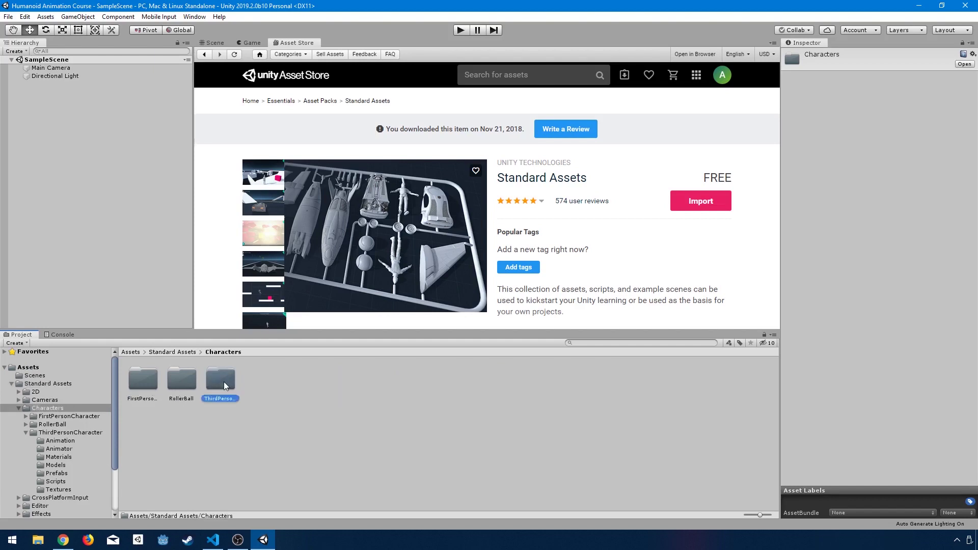
double_click(224, 381)
double_click(269, 383)
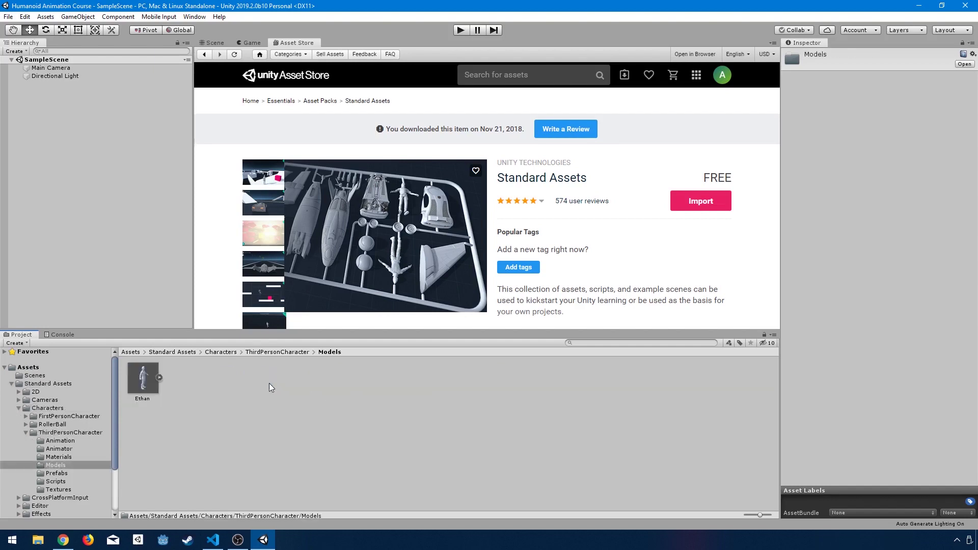
left_click(159, 377)
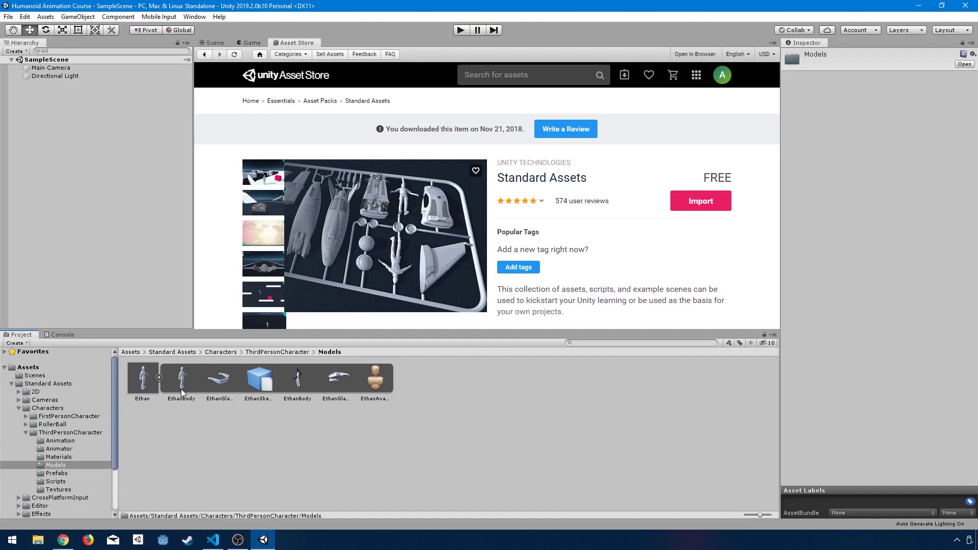
Drag the Ethan model into the Scene view and frame it from the front
left_click(212, 43)
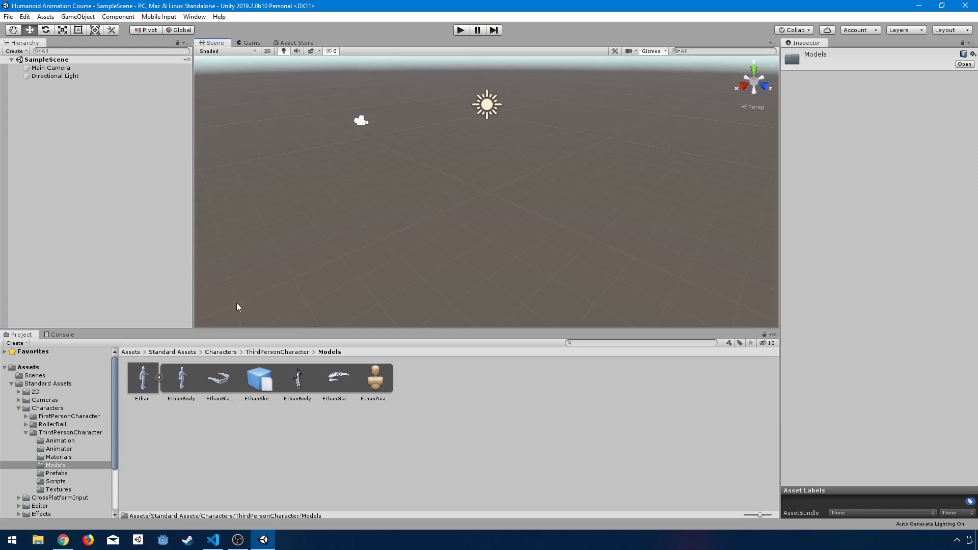
left_click_drag(141, 383, 461, 194)
scroll(471, 214, "up", 2)
key("f")
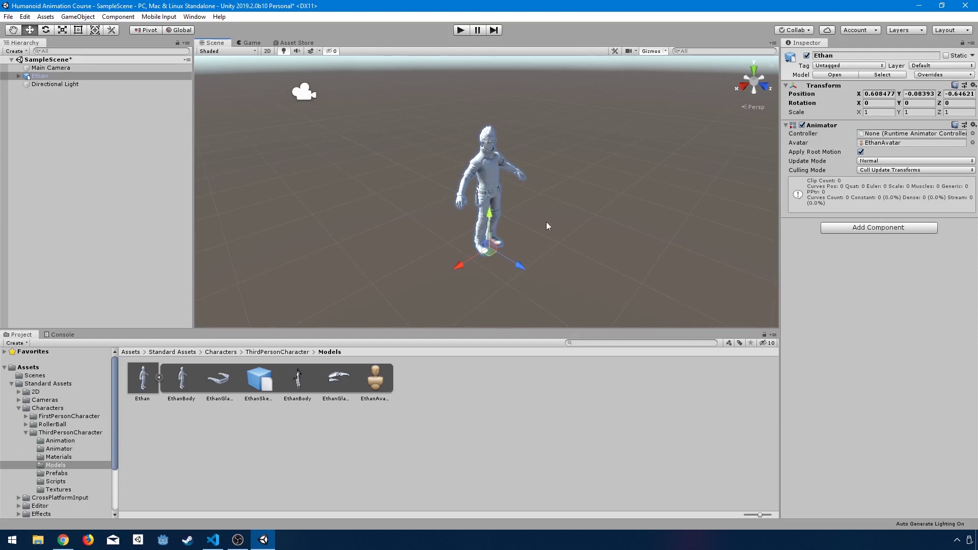
right_click_drag(546, 221, 452, 218)
key("f")
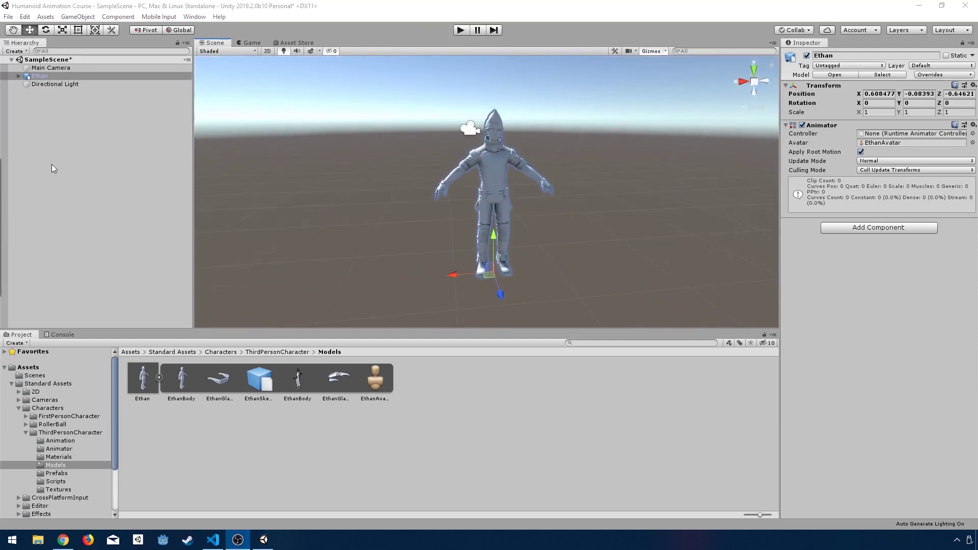
right_click(51, 164)
Add a 3D cube to the scene and rename it Ground
mouse_move(99, 293)
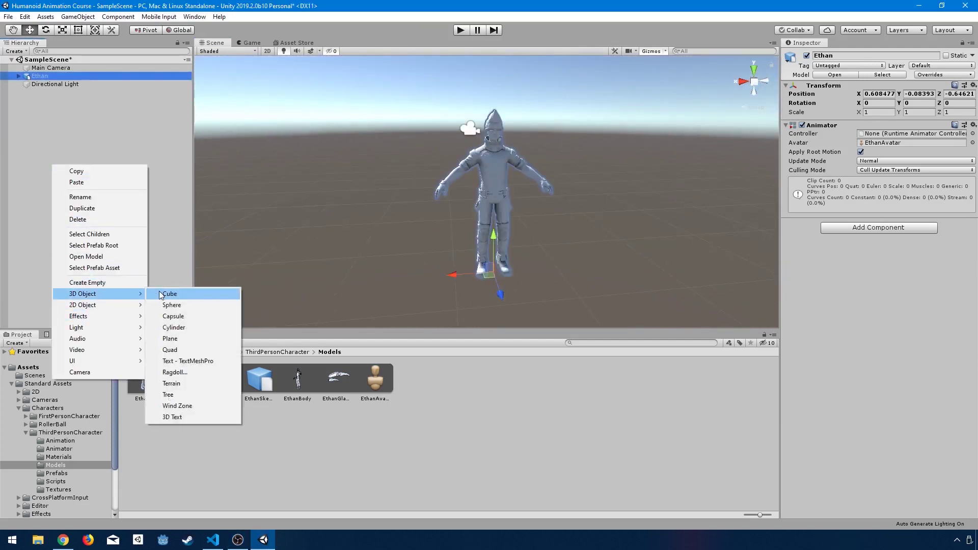
left_click(162, 294)
type("Ground")
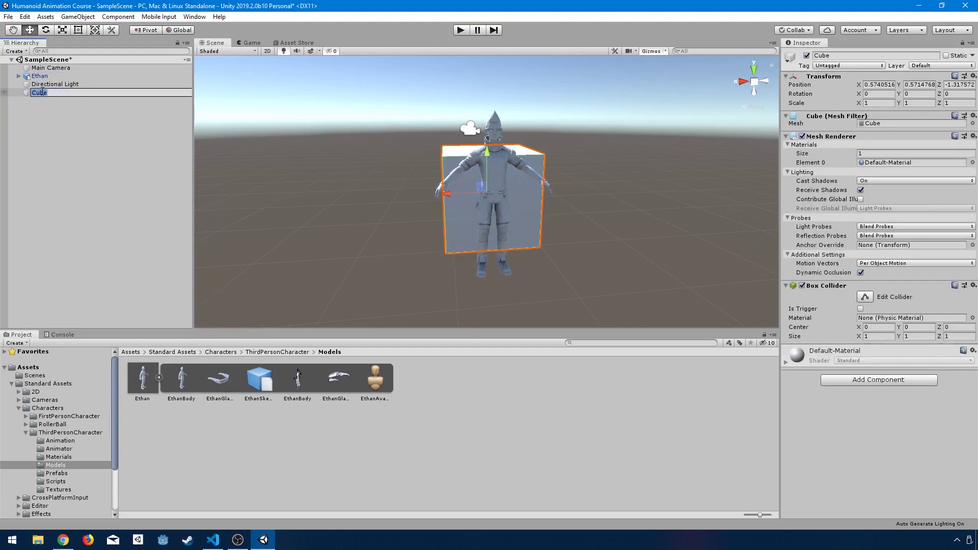
key("Return")
Flatten Ground to about 14.3 × 0.12 × 14.9 as a floor beneath Ethan
key("r")
scroll(428, 214, "down", 3)
scroll(440, 222, "down", 2)
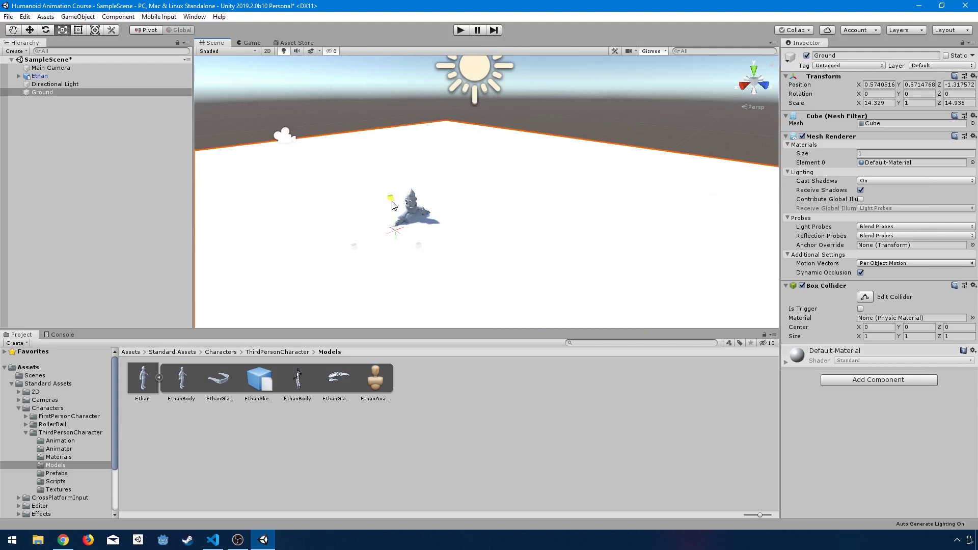
left_click_drag(392, 204, 401, 241)
key("w")
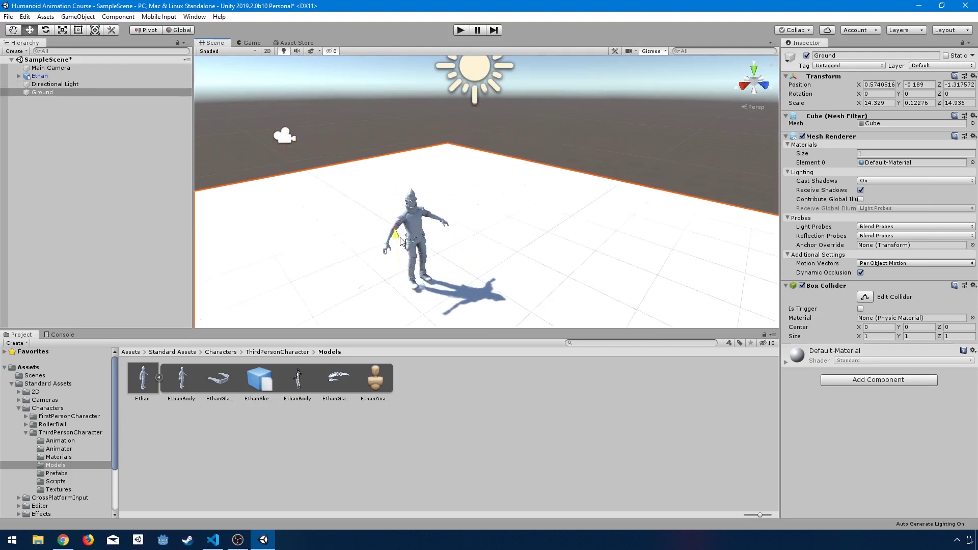
left_click(402, 241)
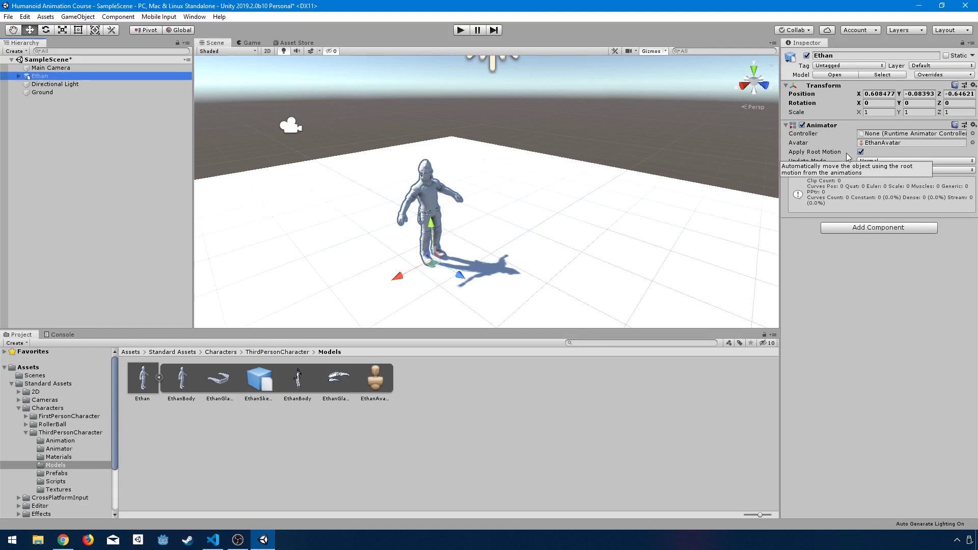
Place the ThirdPersonController prefab beside Ethan, then delete it from the scene
left_click(61, 472)
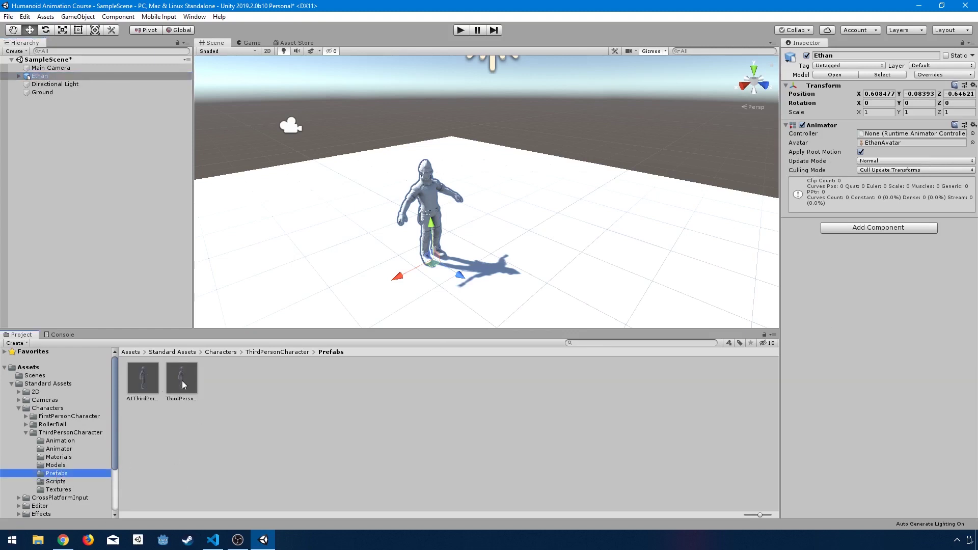
left_click_drag(183, 385, 299, 282)
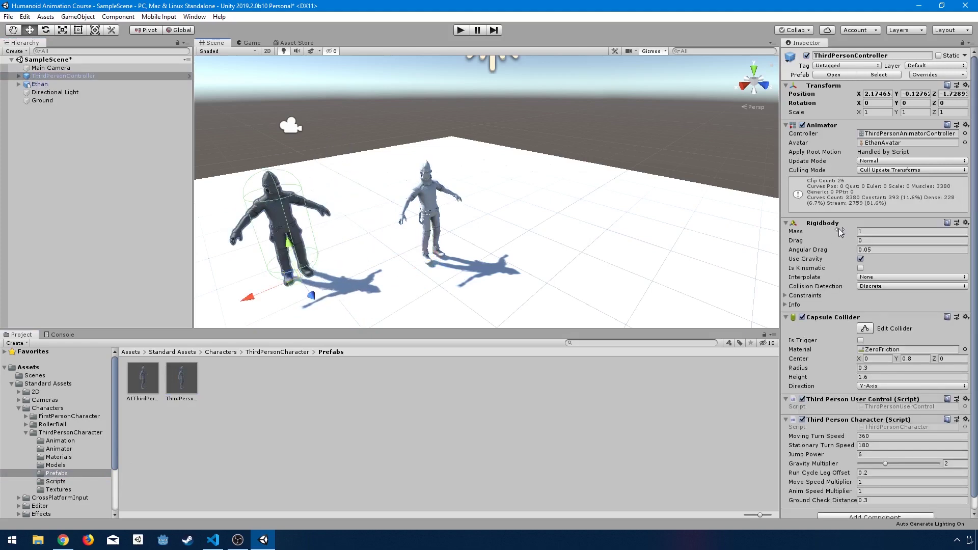
scroll(840, 232, "down", 1)
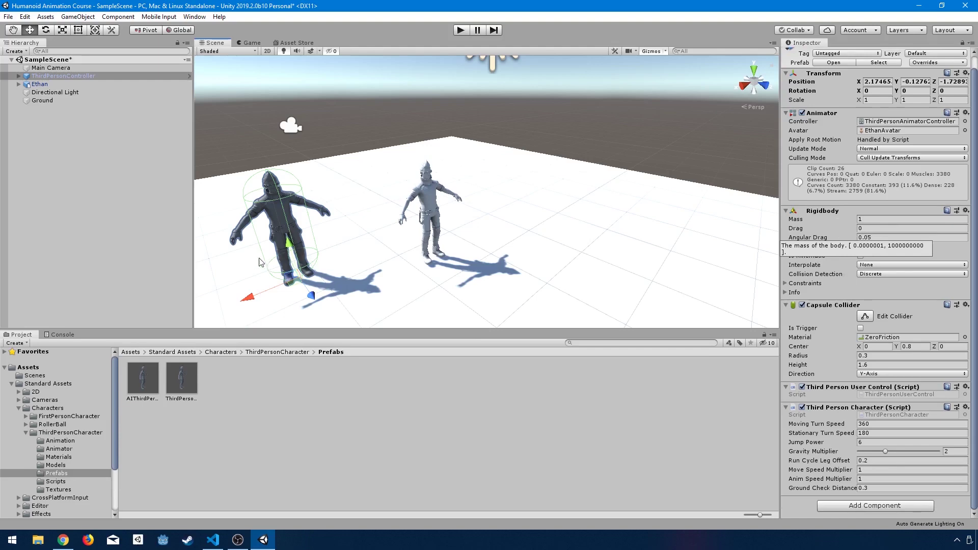
left_click(76, 78)
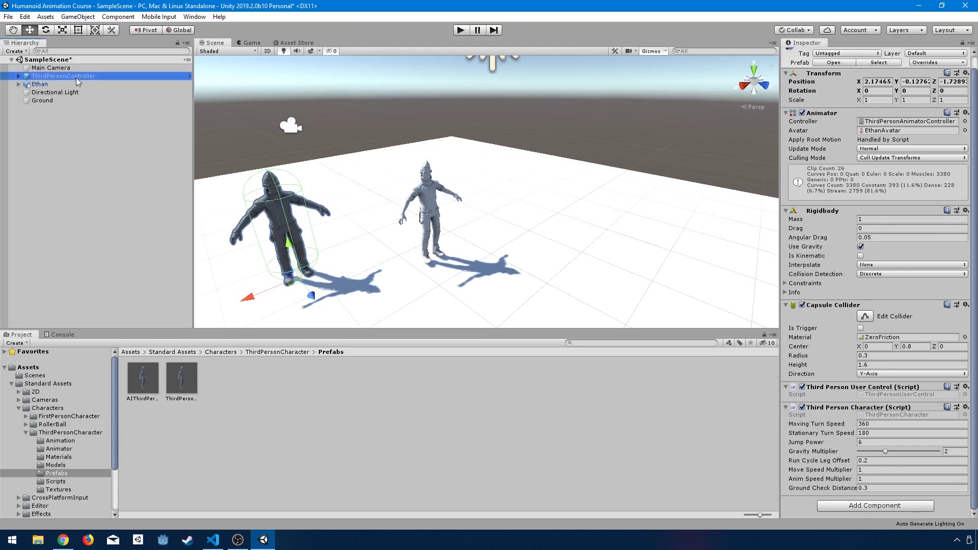
key("Delete")
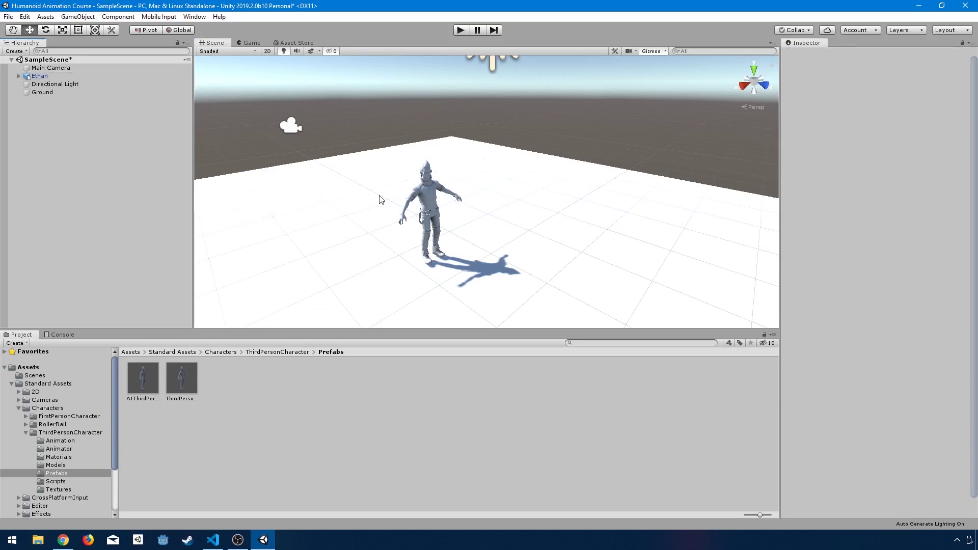
Inspect Ethan's Animator: empty Controller slot and EthanAvatar pinged in the Models folder
left_click(40, 77)
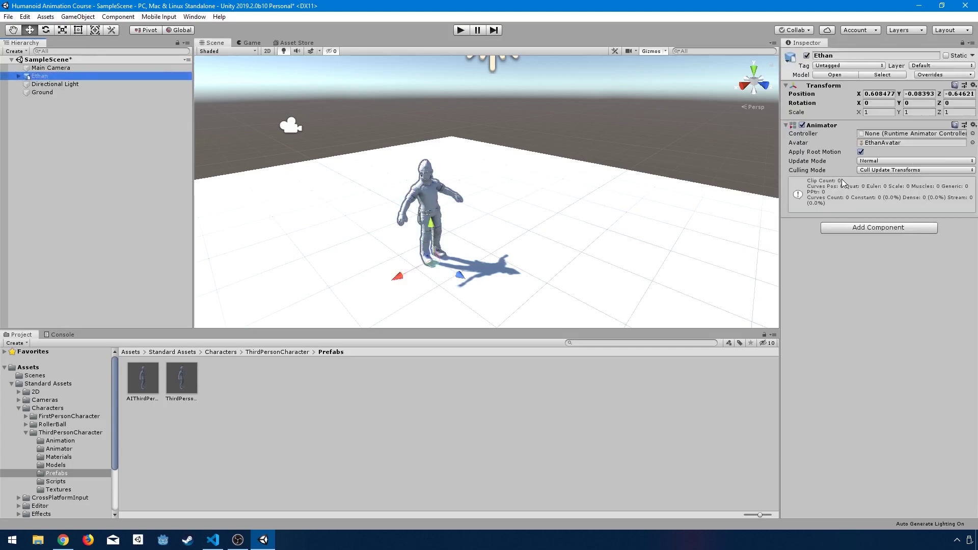
left_click(808, 134)
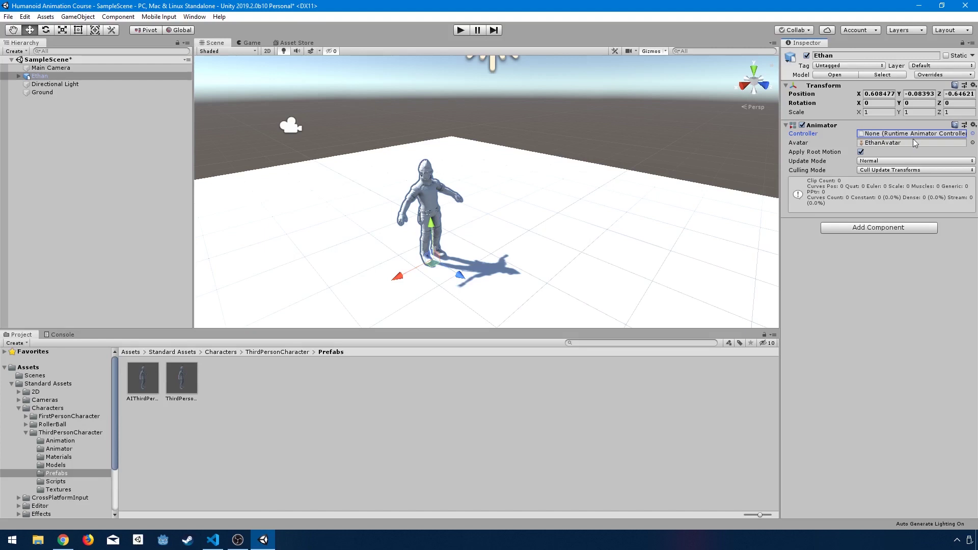
left_click(806, 147)
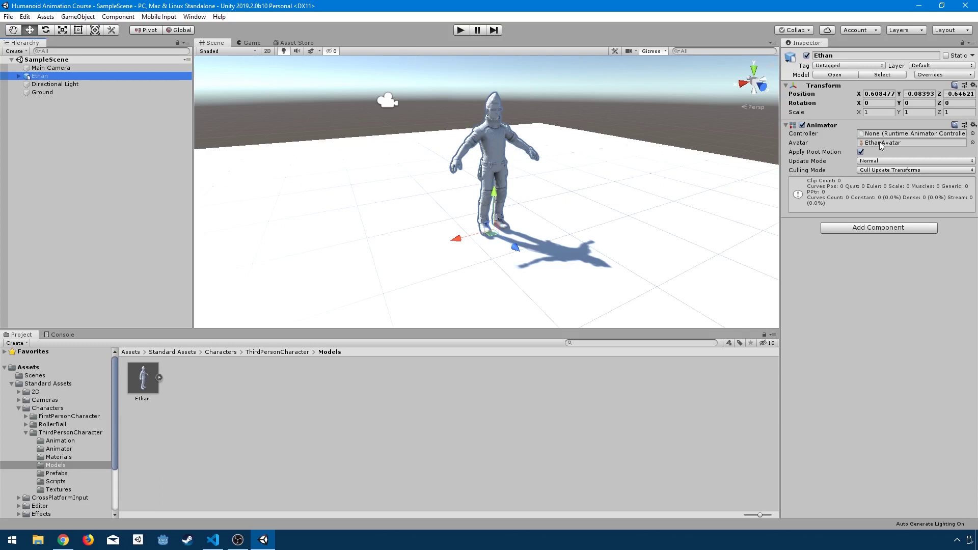
Open the EthanAvatar asset under the Ethan model in Avatar Configuration to view its bone mapping
left_click(881, 145)
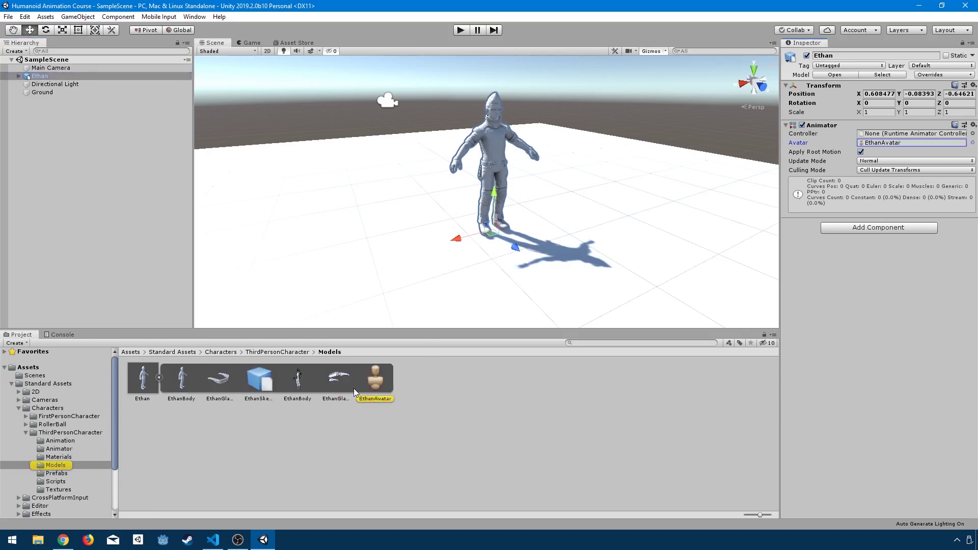
left_click(380, 388)
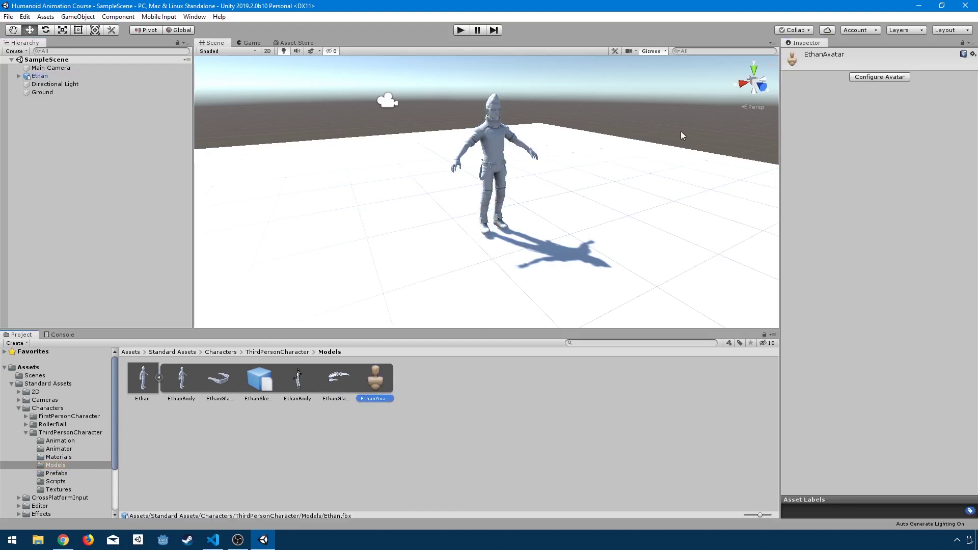
left_click(878, 77)
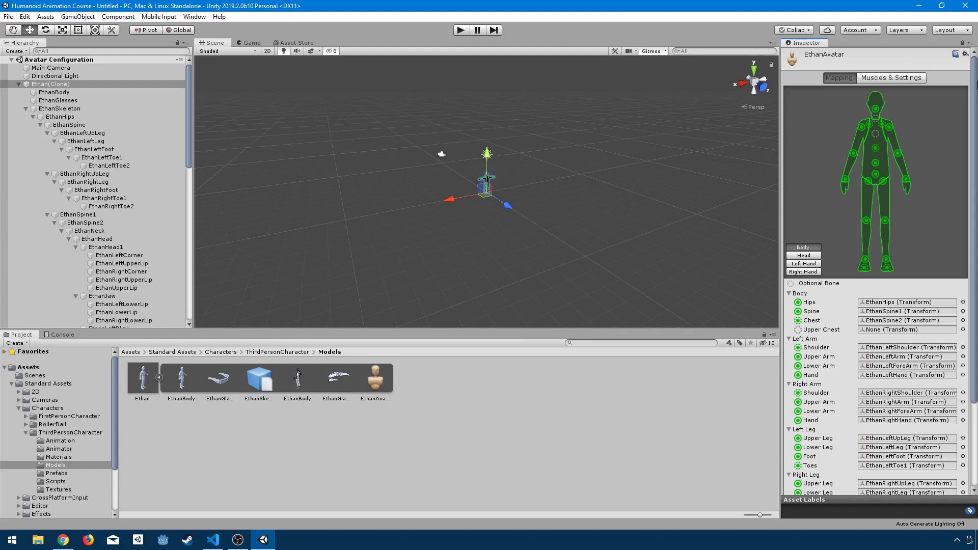
Finish the EthanAvatar configuration with Done to return to SampleScene
scroll(876, 281, "down", 4)
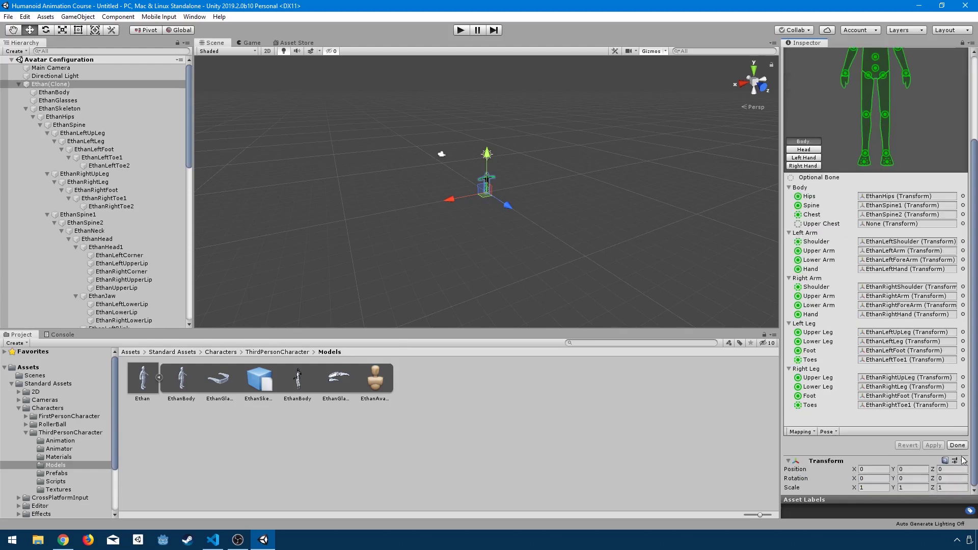
left_click(958, 446)
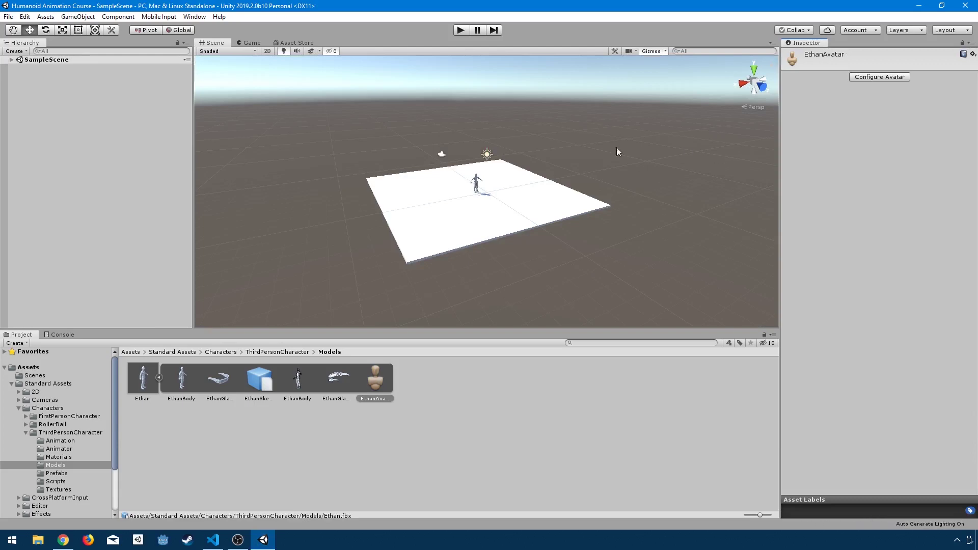
Select the Ethan object in SampleScene's Hierarchy and frame it in the Scene view
left_click(11, 60)
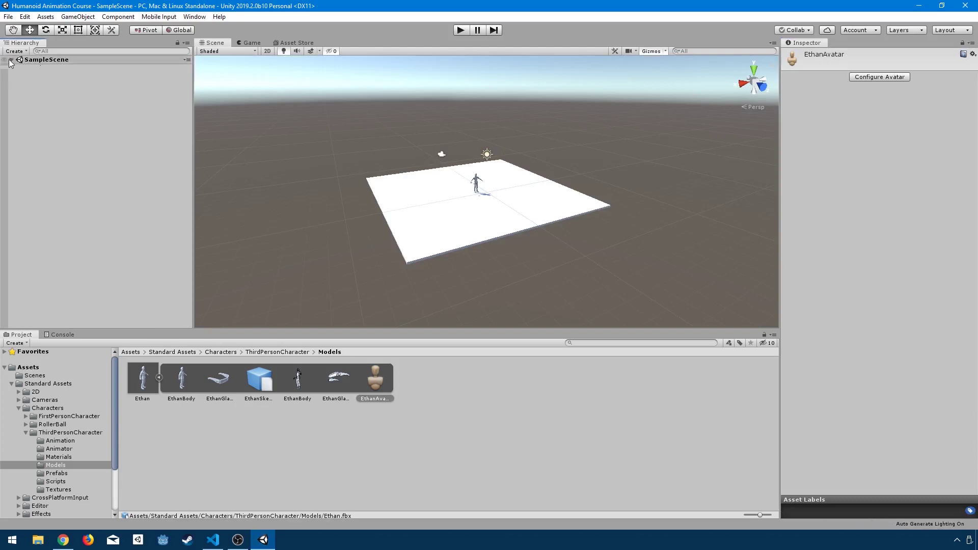
left_click(50, 76)
key("f")
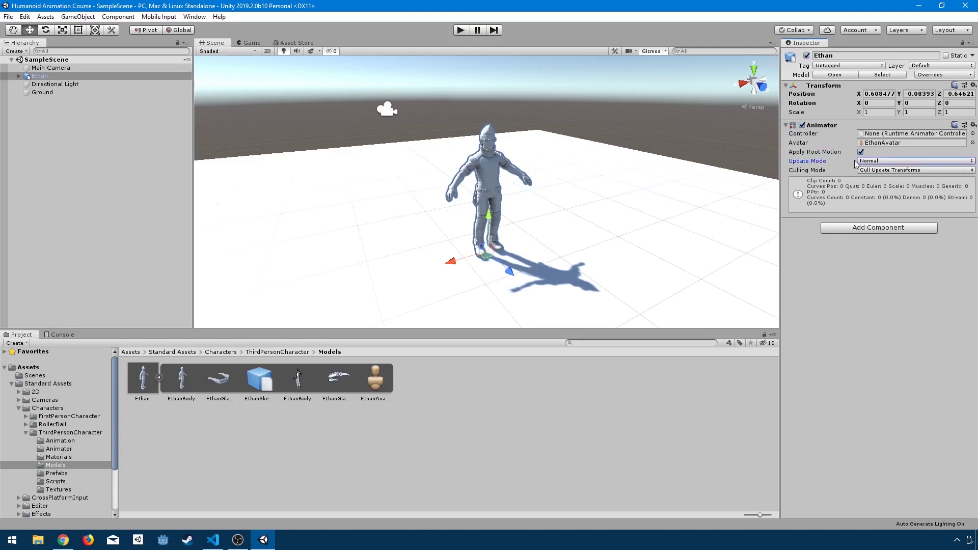
Keep Ethan's Animator Update Mode at Normal and list the Culling Mode choices
left_click(881, 161)
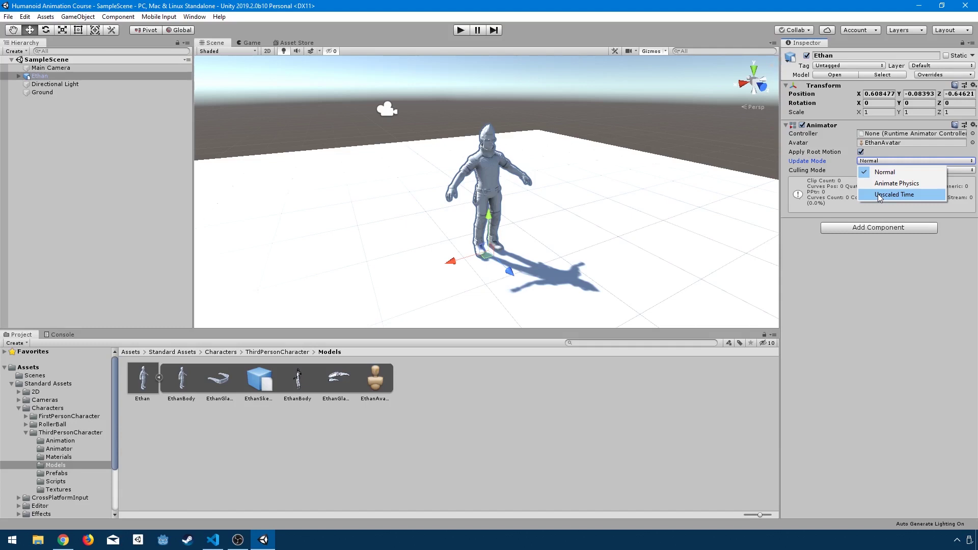
left_click(904, 174)
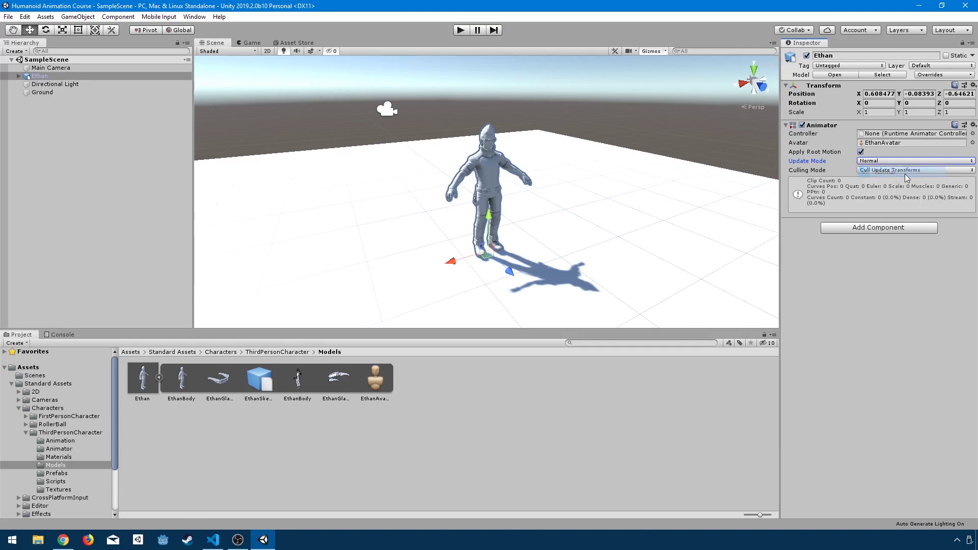
left_click(880, 170)
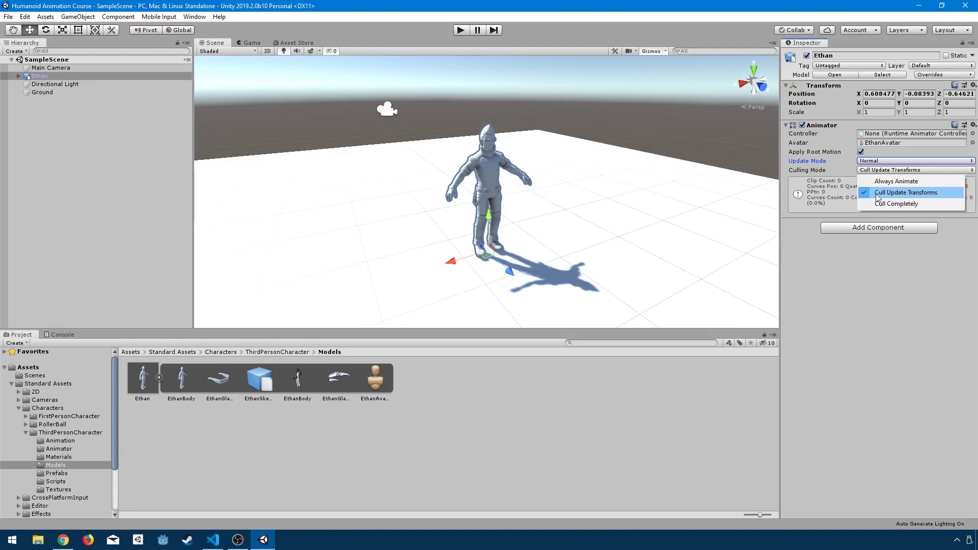
Try Always Animate, restore Culling Mode to Cull Update Transforms, then browse available Animator Controllers
left_click(886, 183)
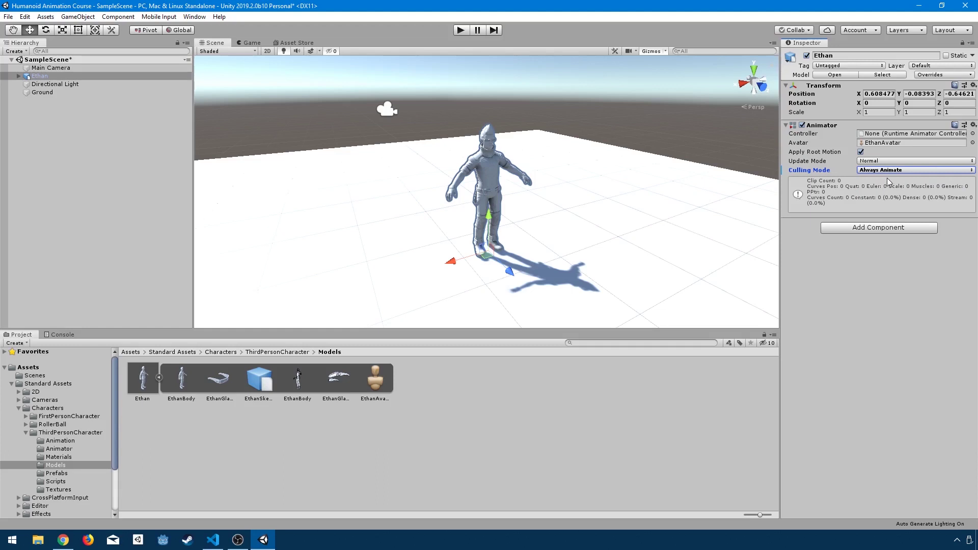
left_click(886, 171)
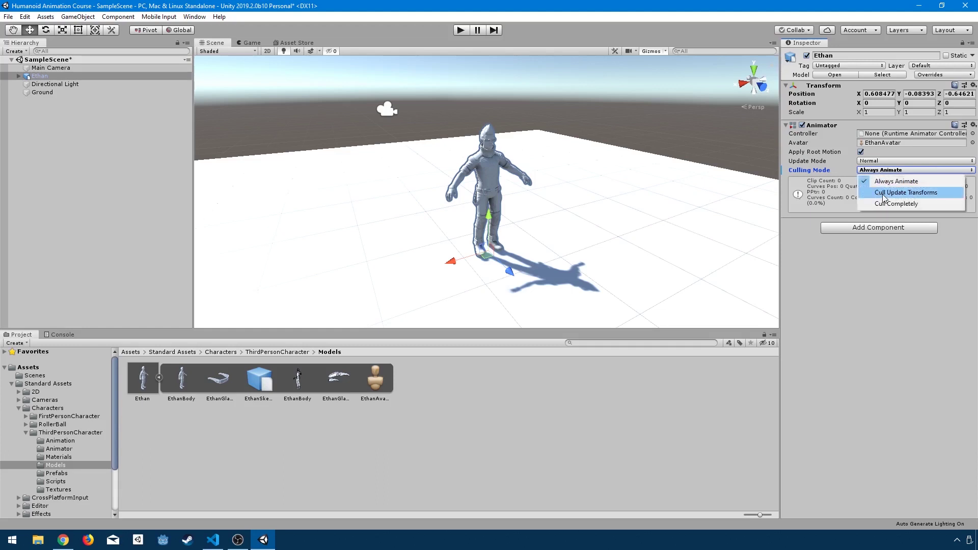
left_click(882, 193)
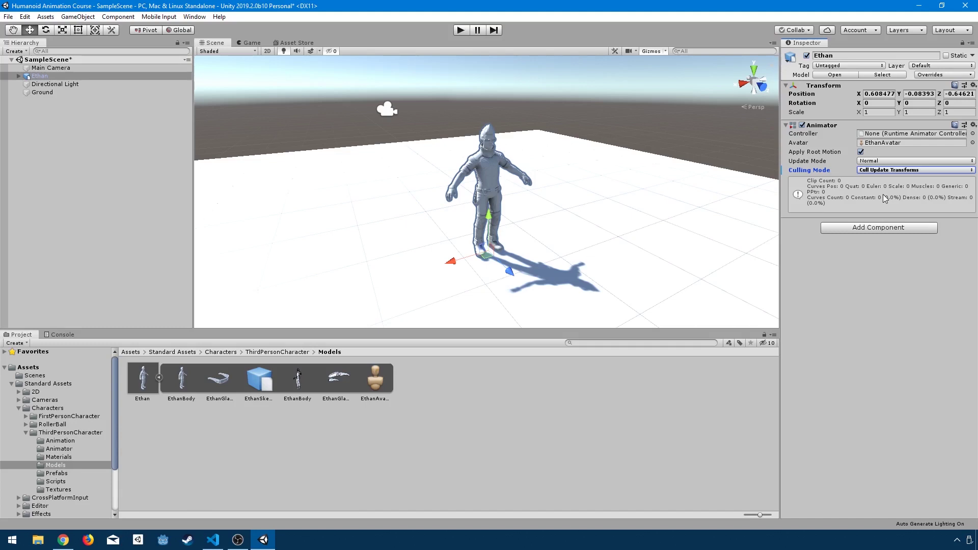
left_click(922, 169)
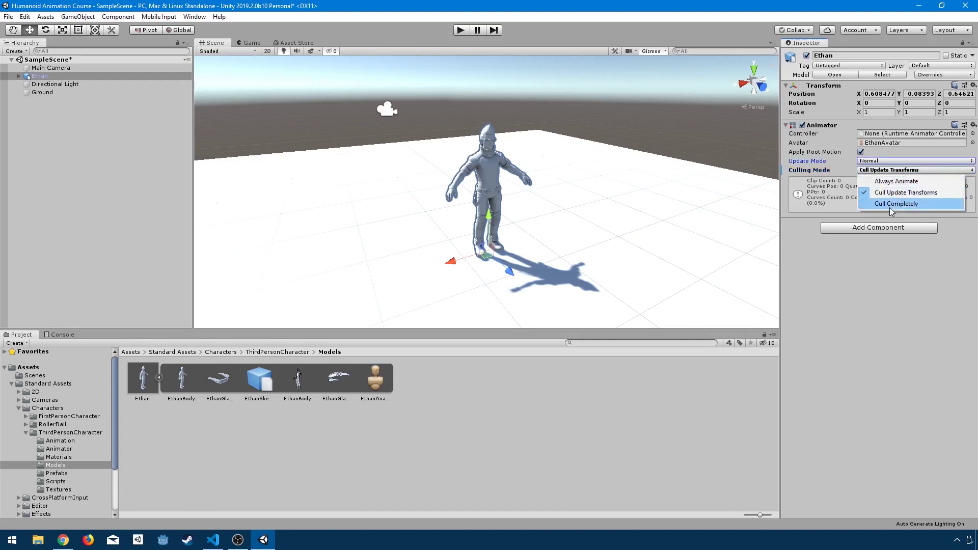
left_click(885, 284)
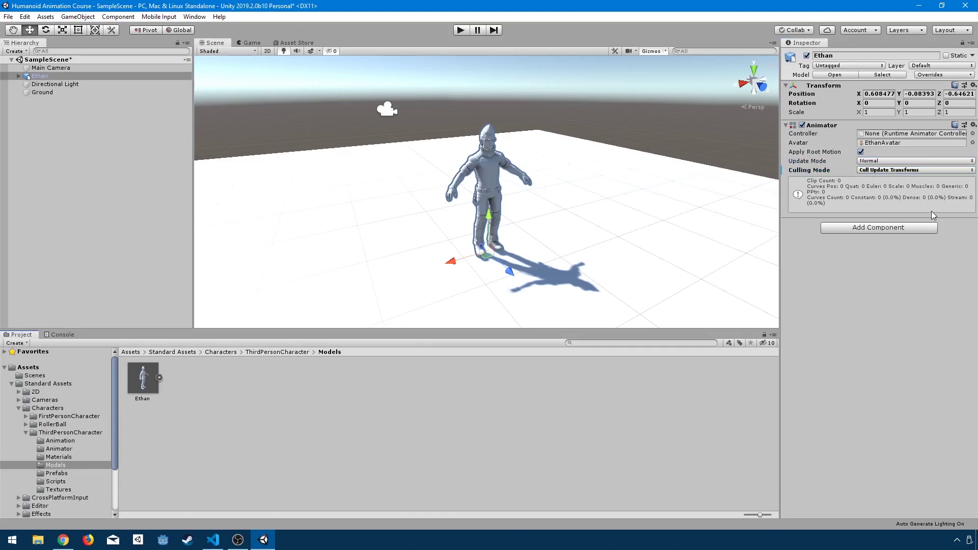
left_click(972, 134)
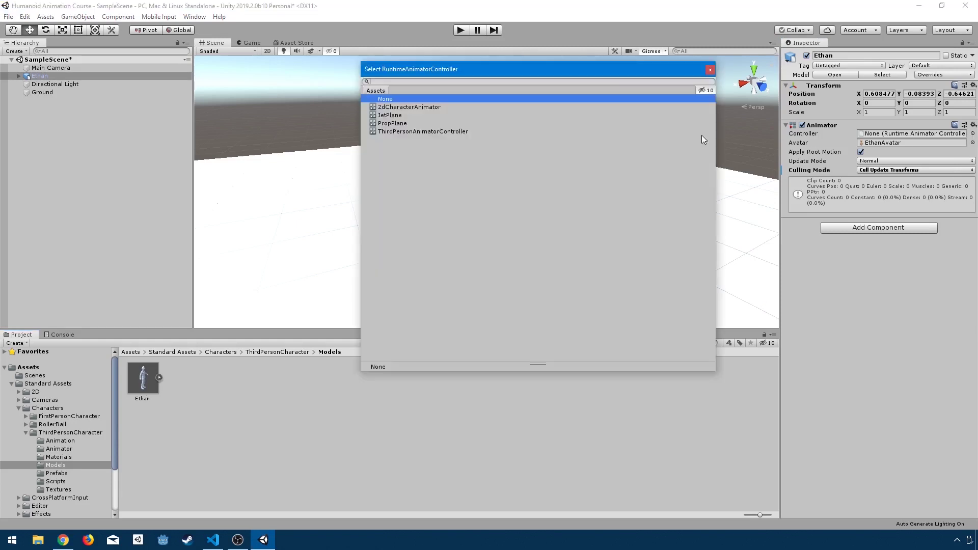
Create a new Animator Controller named 'Ethan' in the Models folder
left_click(709, 70)
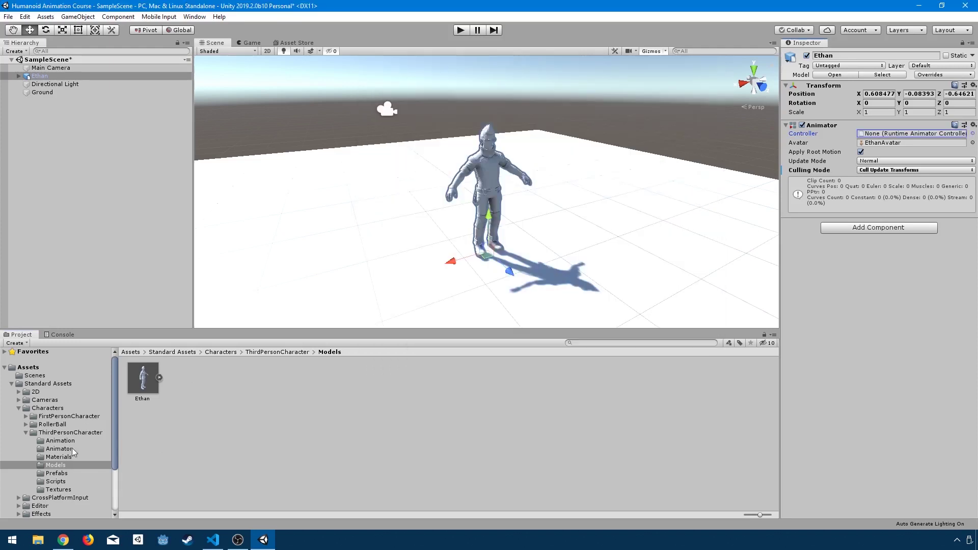
right_click(188, 396)
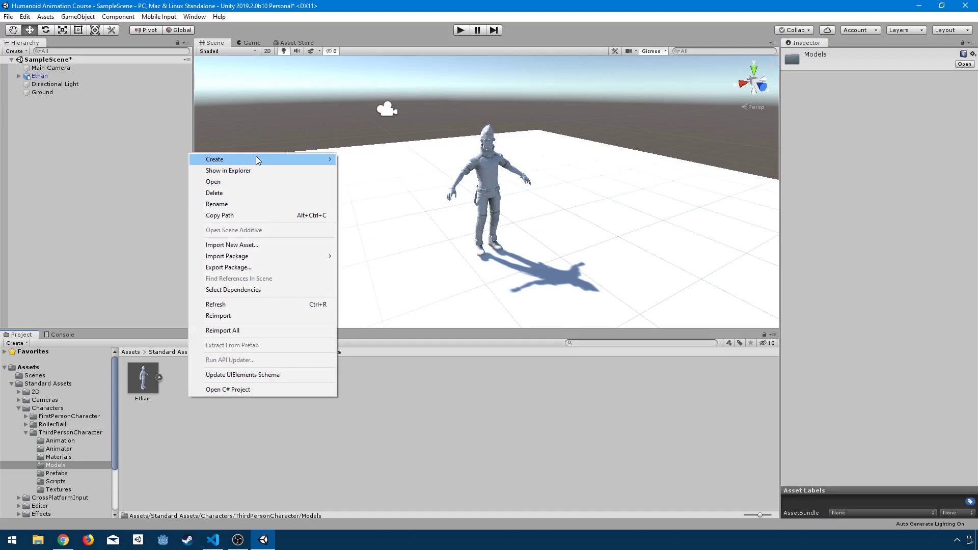
mouse_move(256, 158)
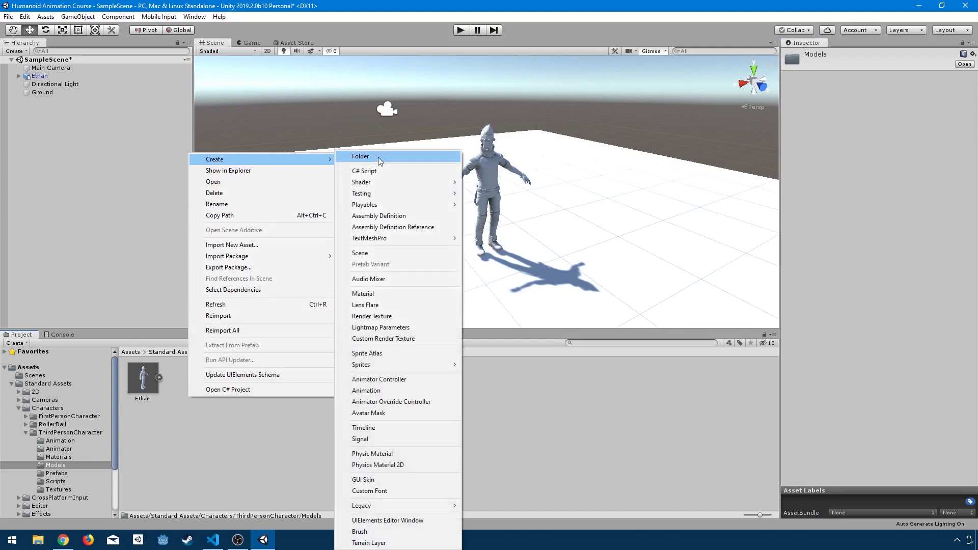
left_click(378, 379)
type("Ethan")
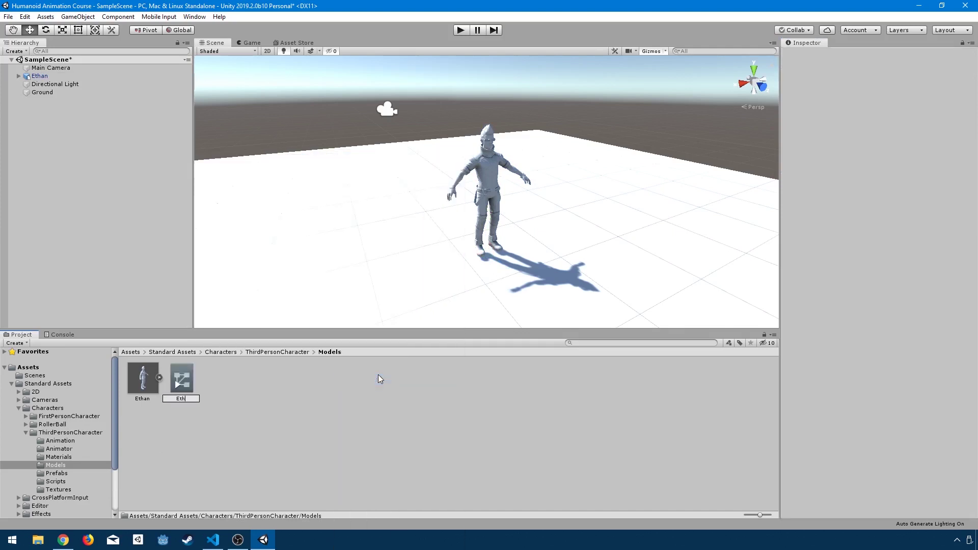
key("Return")
Assign the Ethan controller to the Ethan character's Animator Controller field
left_click(60, 75)
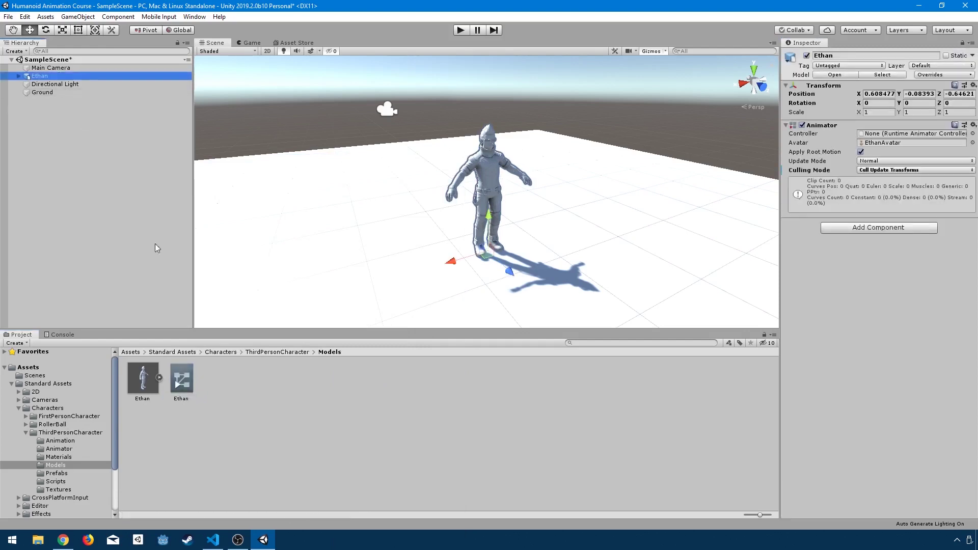
left_click_drag(183, 394, 902, 135)
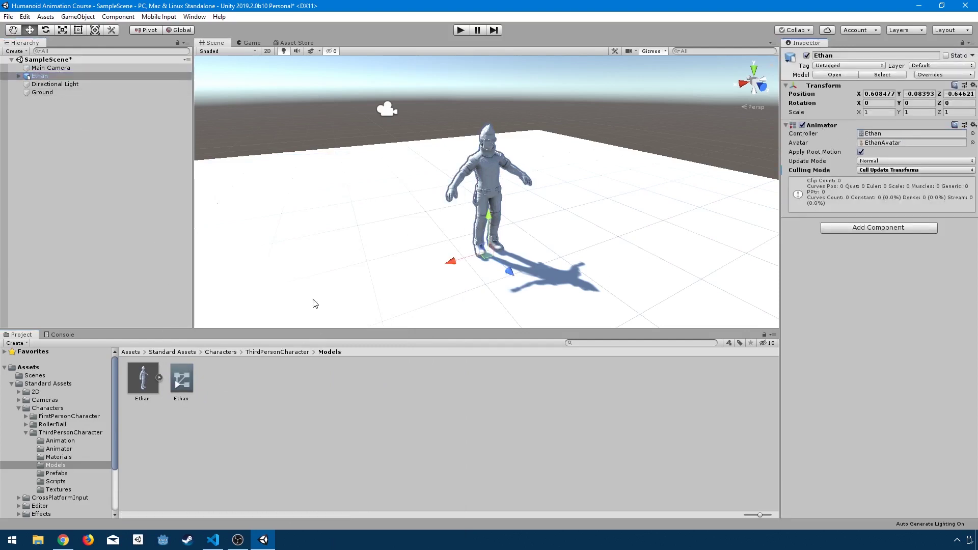
left_click(174, 390)
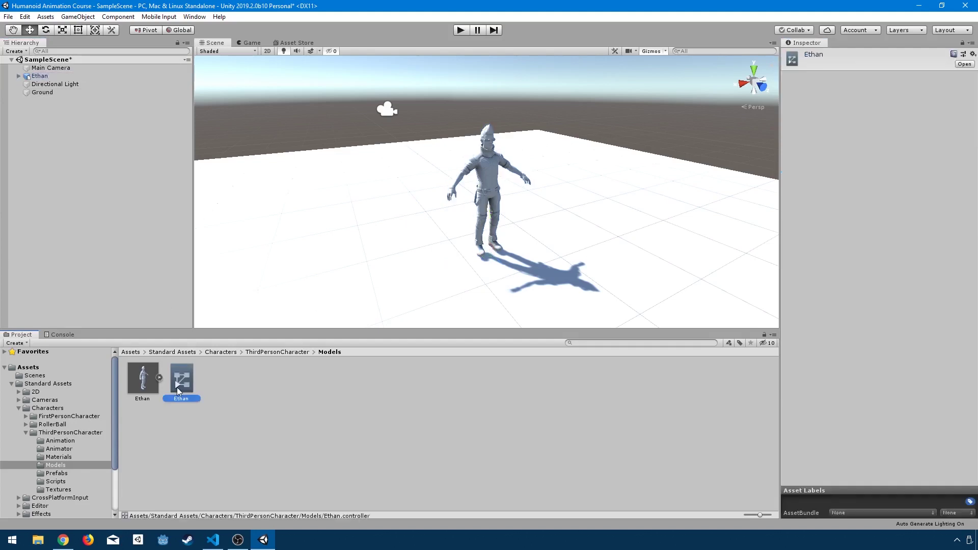
Open Ethan.controller in the Animator window, showing the empty Base Layer
double_click(176, 387)
scroll(478, 178, "up", 3)
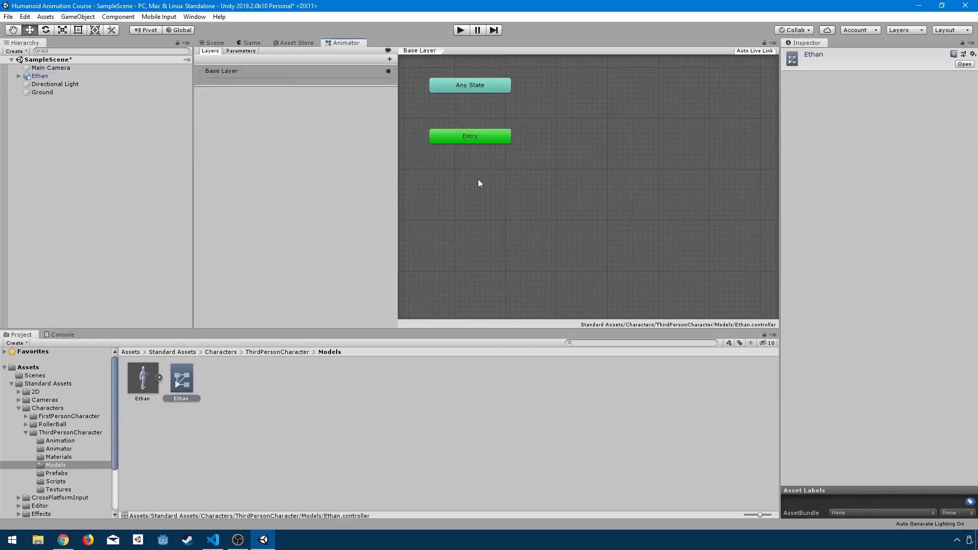